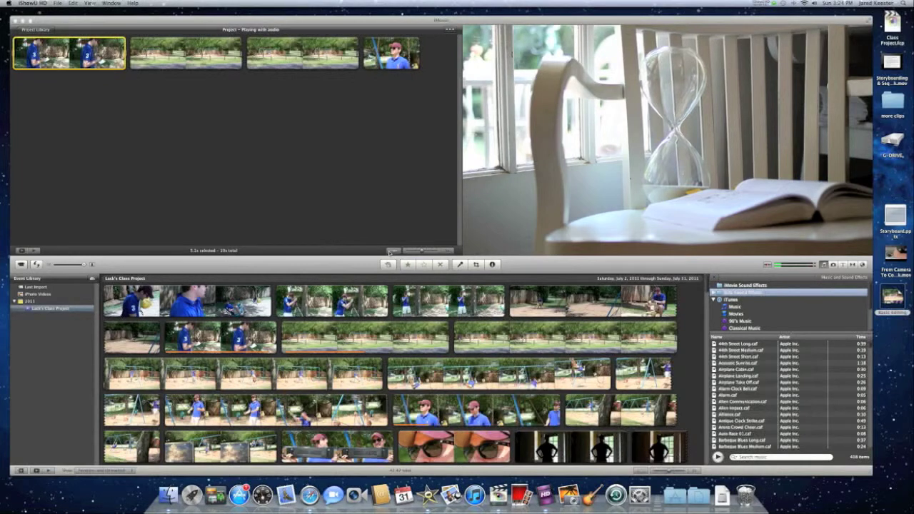
Show waveforms beneath the four clips, play the project, and drag down part of the first clip's volume.
click(390, 253)
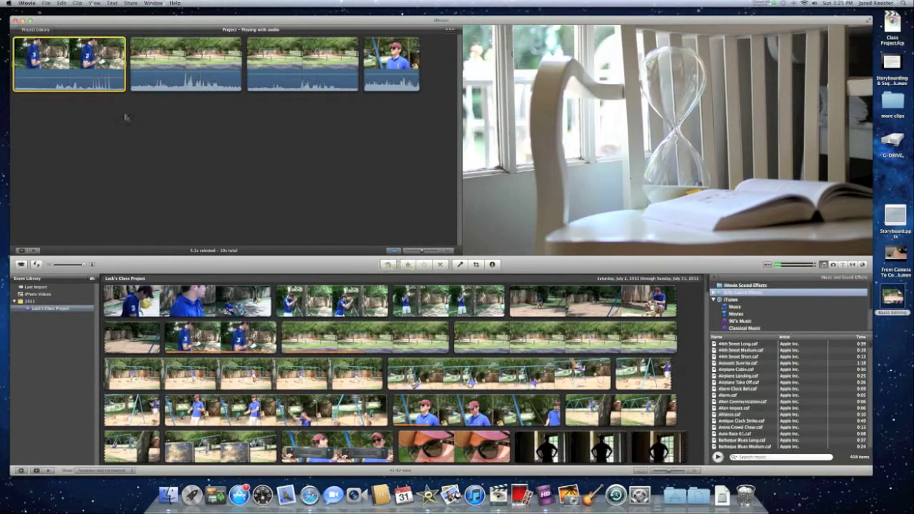
key(space)
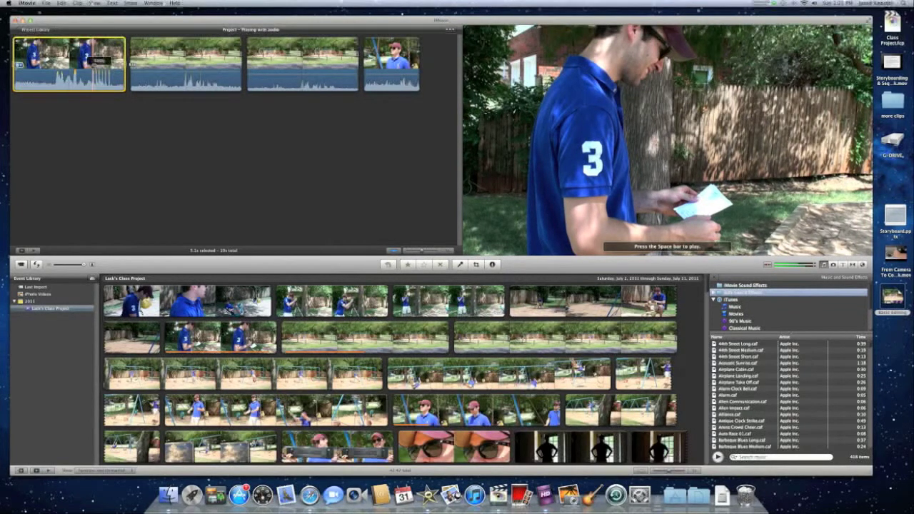
drag(94, 70, 92, 84)
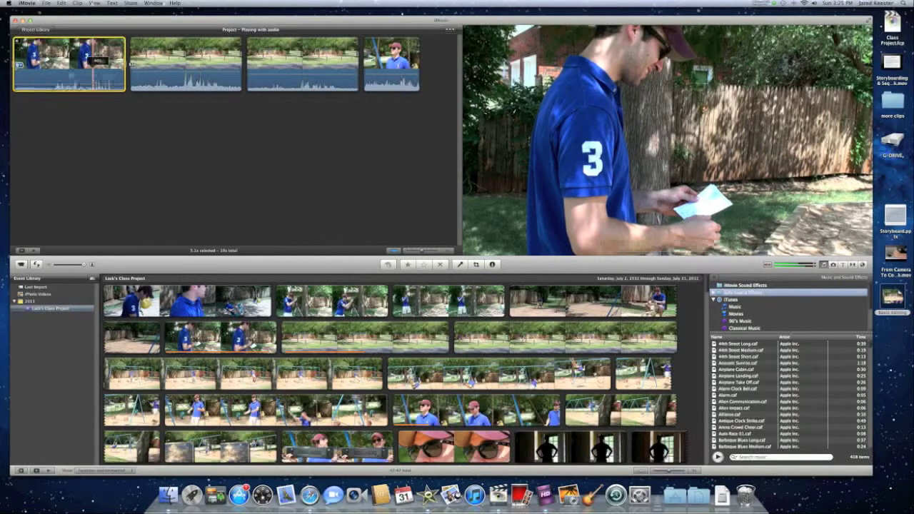
Deselect the first clip and play it back to hear the lowered volume section.
click(38, 66)
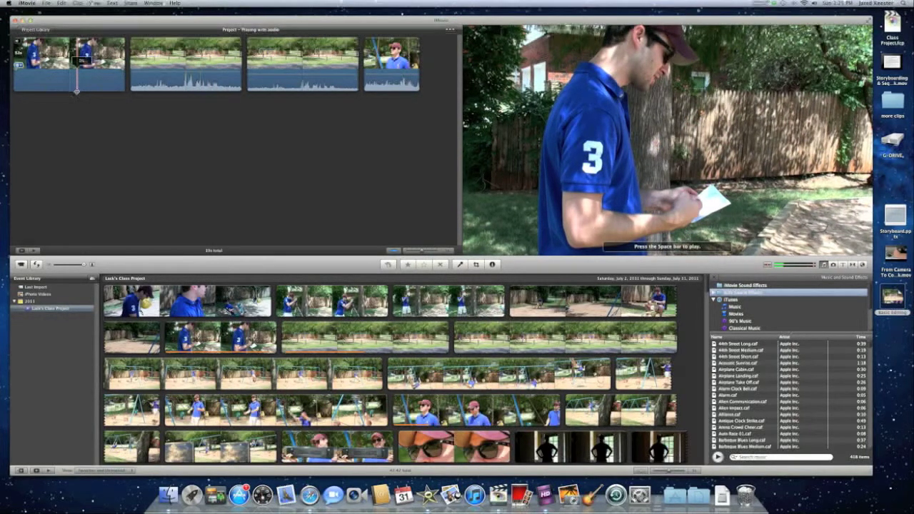
key(space)
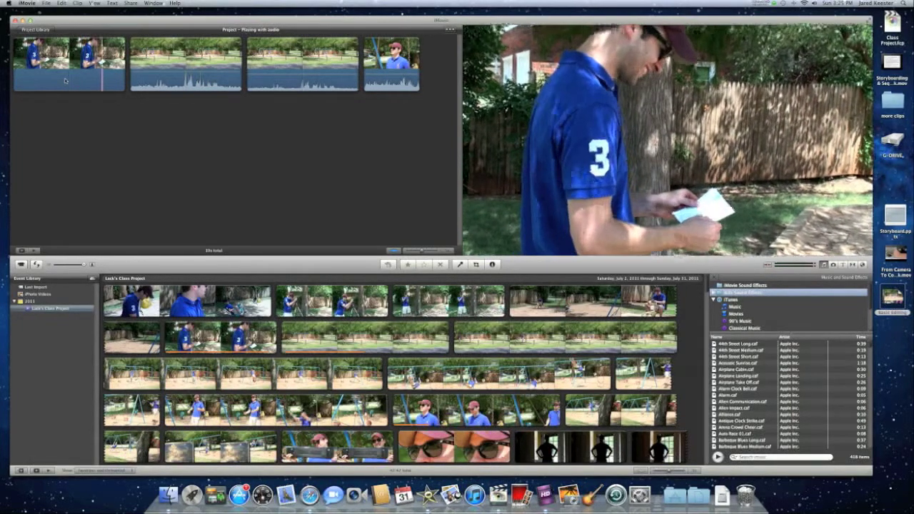
key(space)
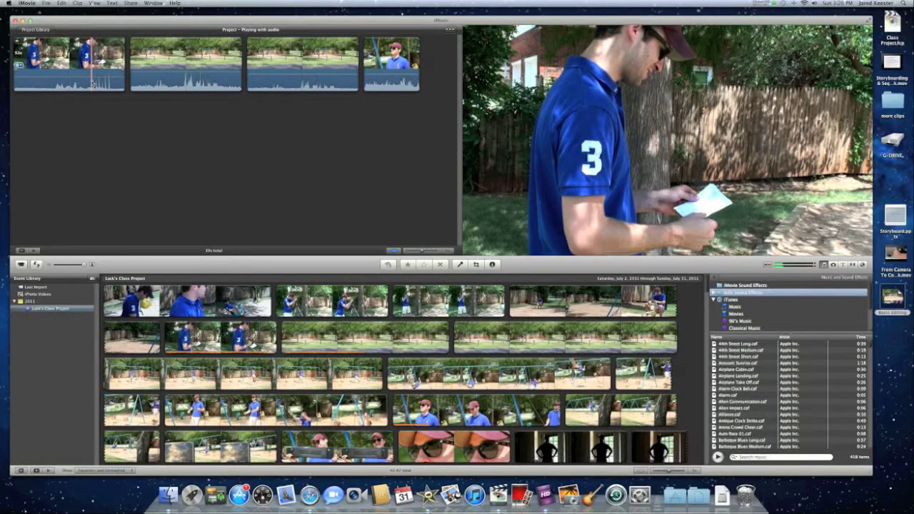
click(92, 82)
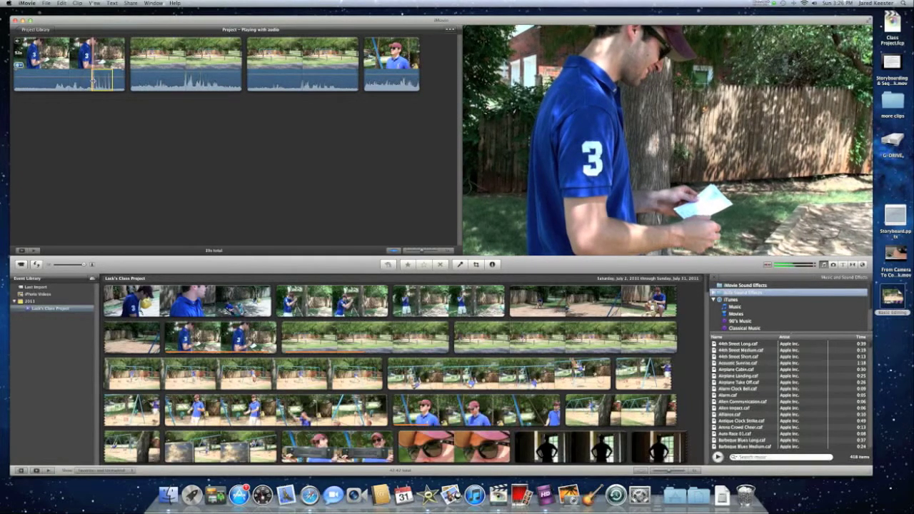
Play and stop the selected range of the first clip, then hide the audio waveforms.
key(space)
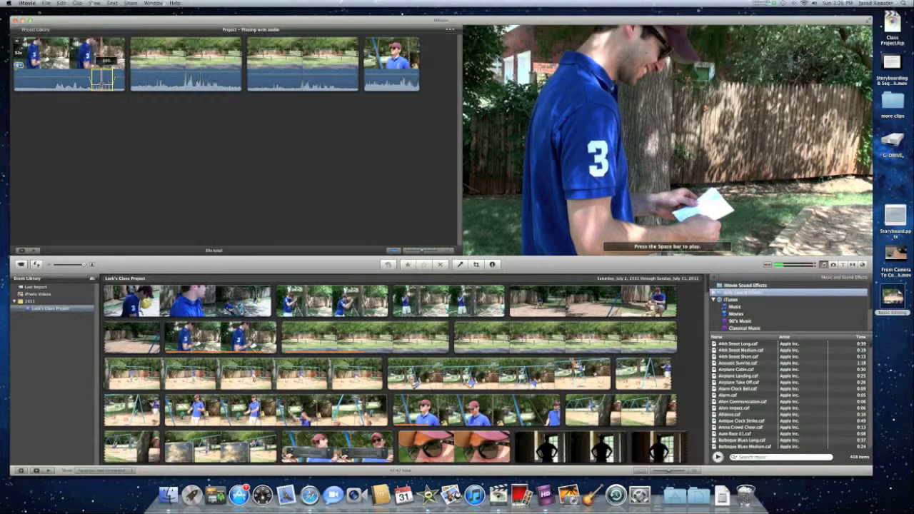
key(space)
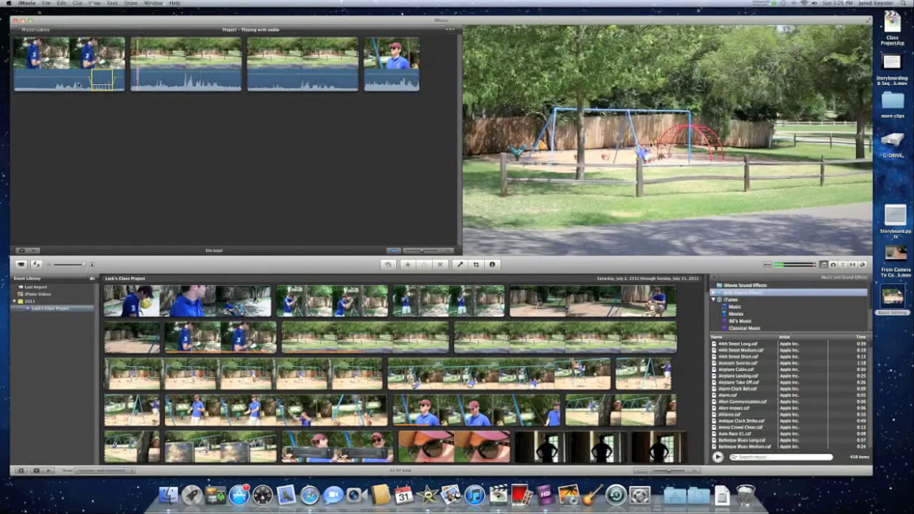
click(90, 80)
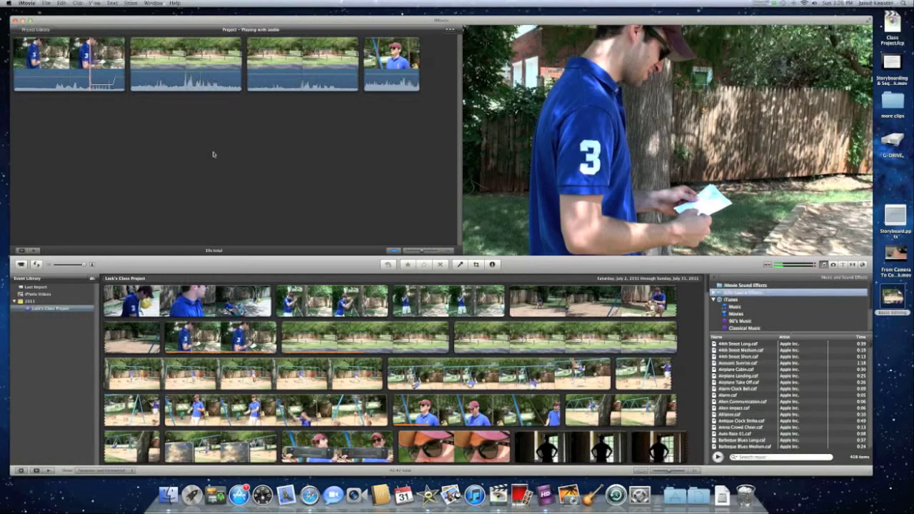
click(394, 251)
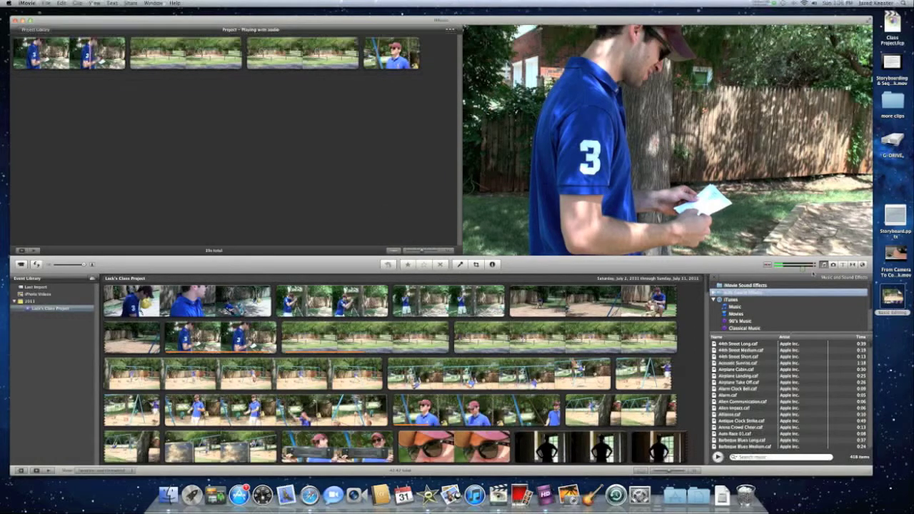
Close and reopen the Music and Sound Effects browser, collapse iTunes, and expand iLife Sound Effects.
click(822, 264)
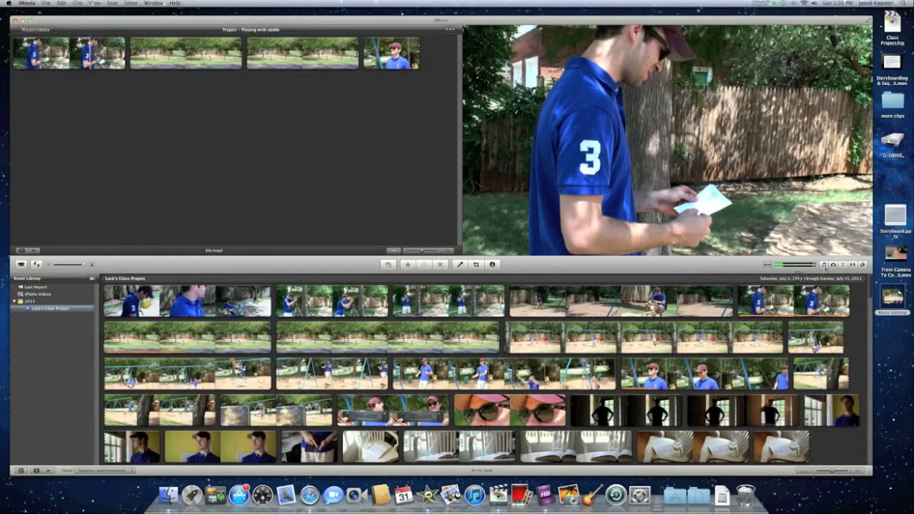
click(823, 264)
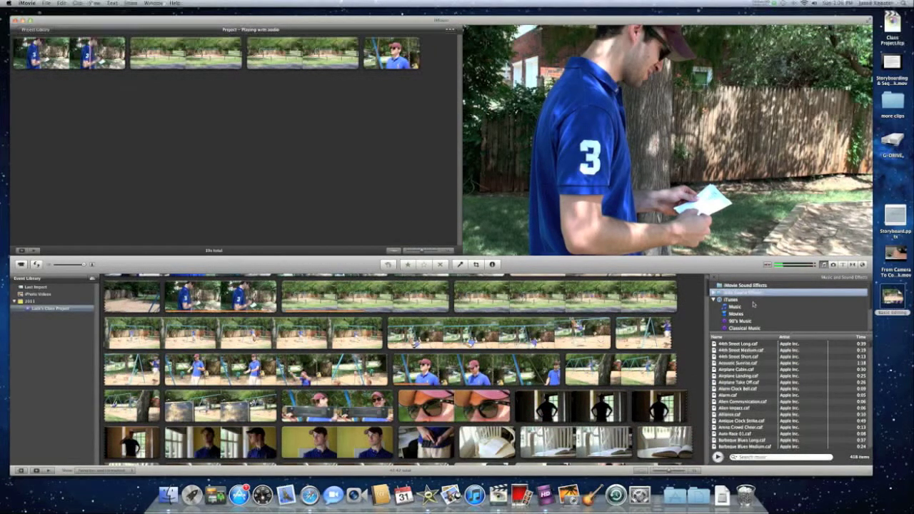
double_click(734, 300)
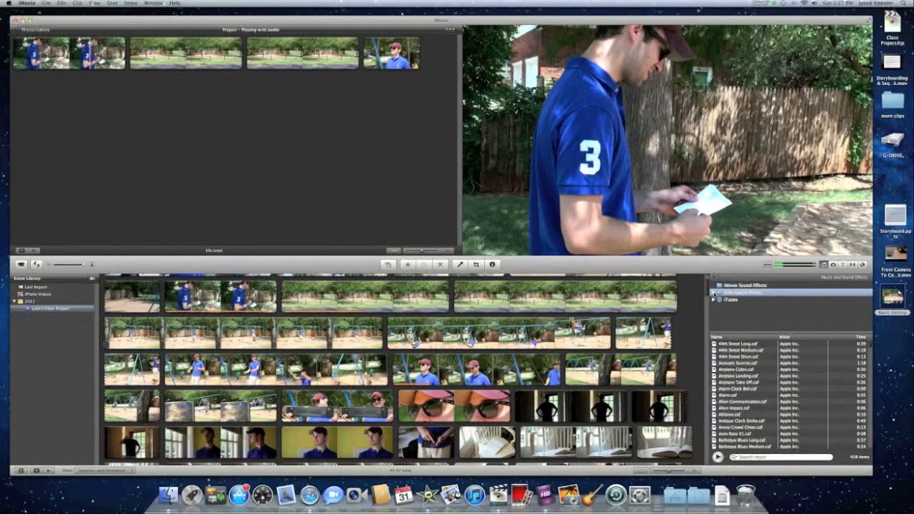
click(714, 293)
Open the Foley category and select Bell Tower.caf, then switch to the Jingles category.
click(733, 322)
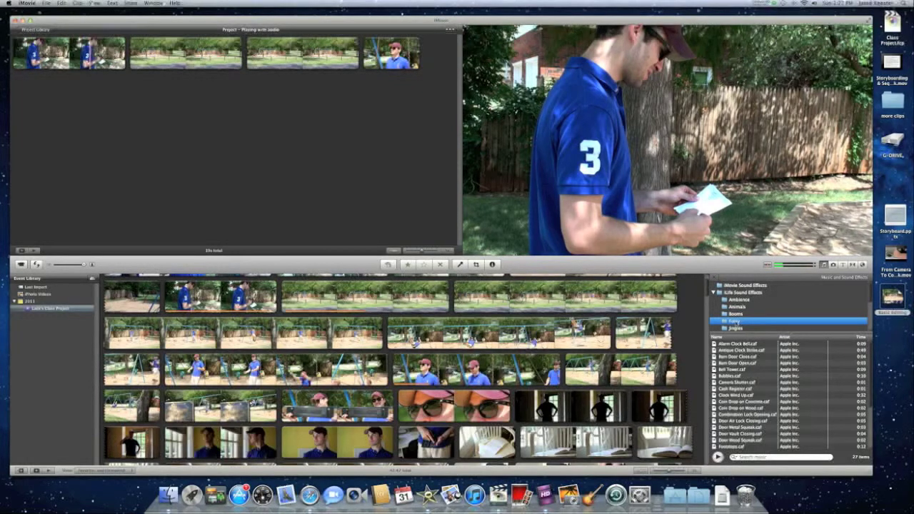
click(730, 369)
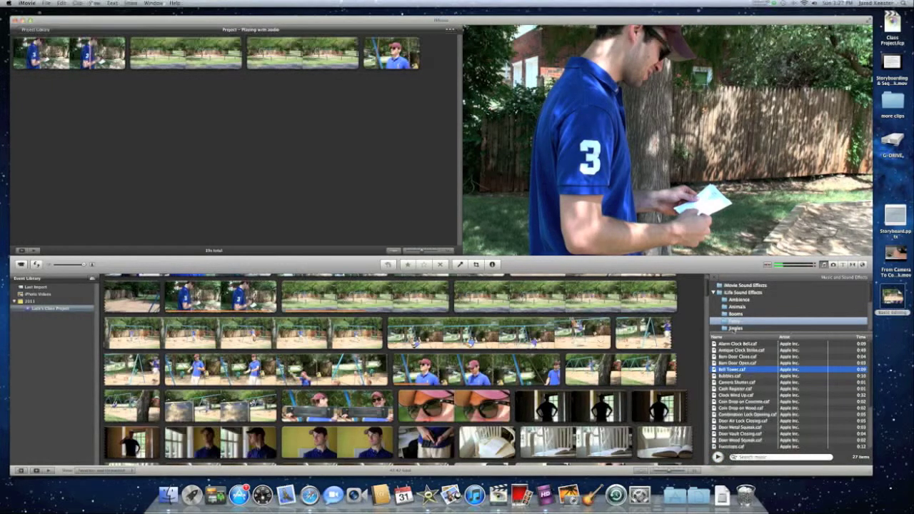
click(734, 328)
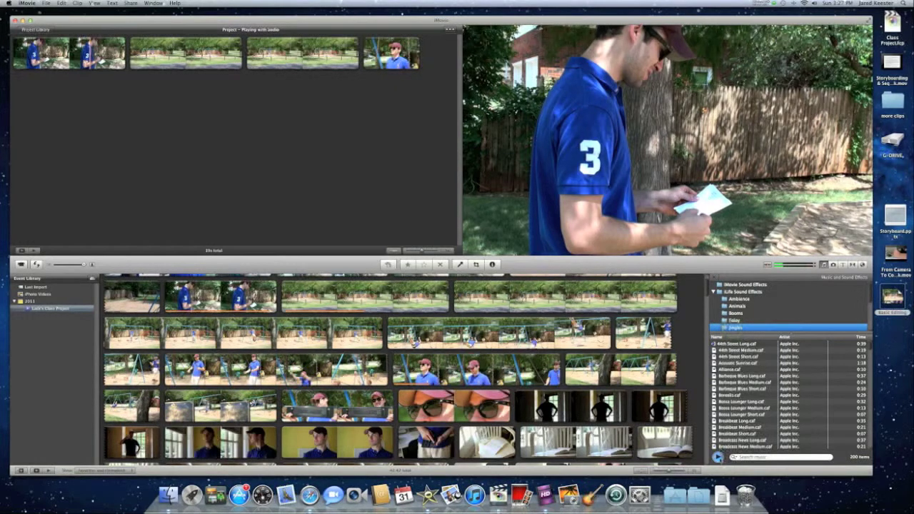
Browse the Jingles list past Catwalk Short and Chaise Lounge Short, then preview Acoustic Sunrise.
scroll(741, 386, down, 2)
scroll(741, 385, down, 5)
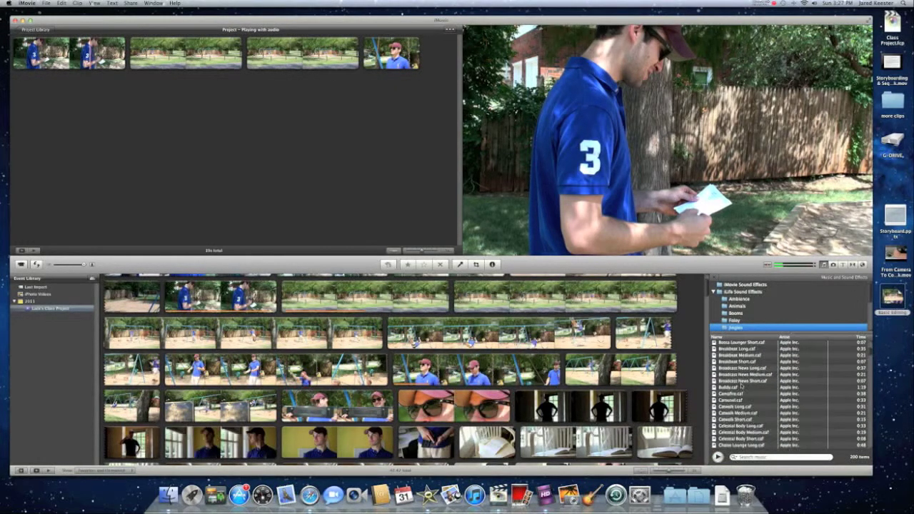
scroll(742, 385, down, 1)
scroll(741, 385, down, 3)
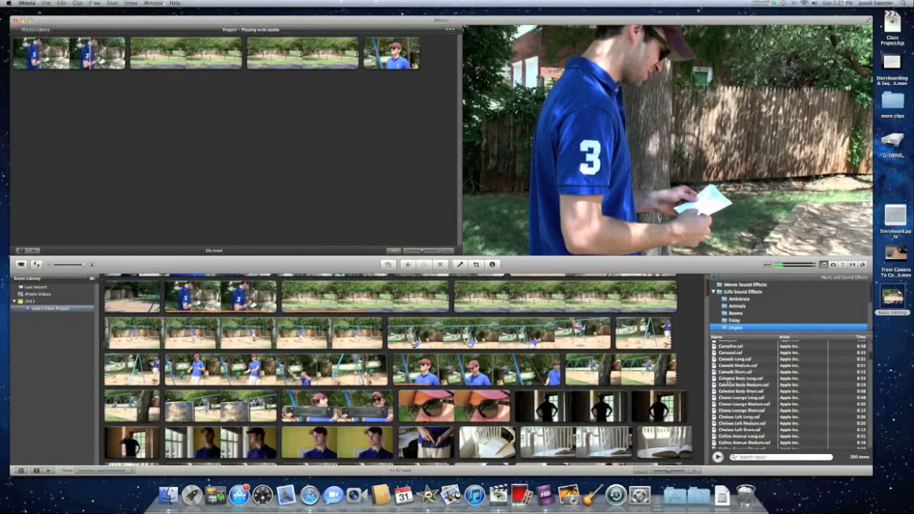
click(727, 372)
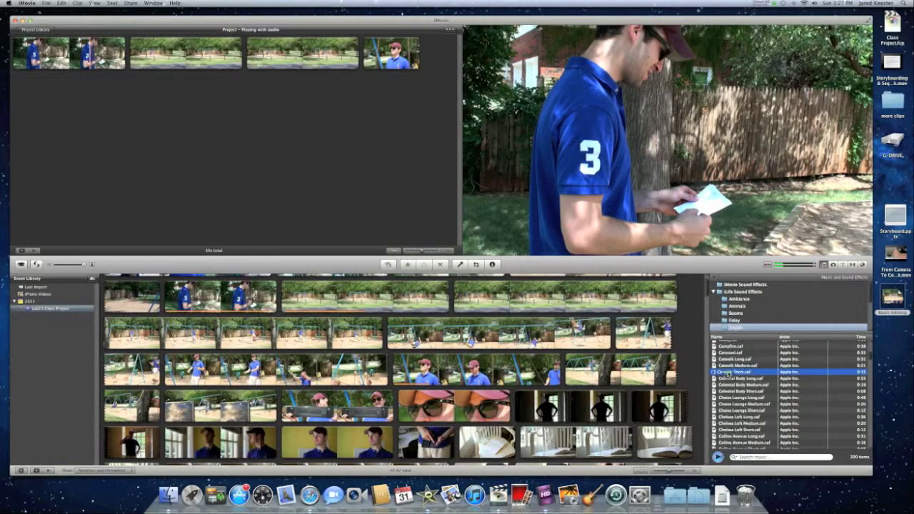
click(725, 410)
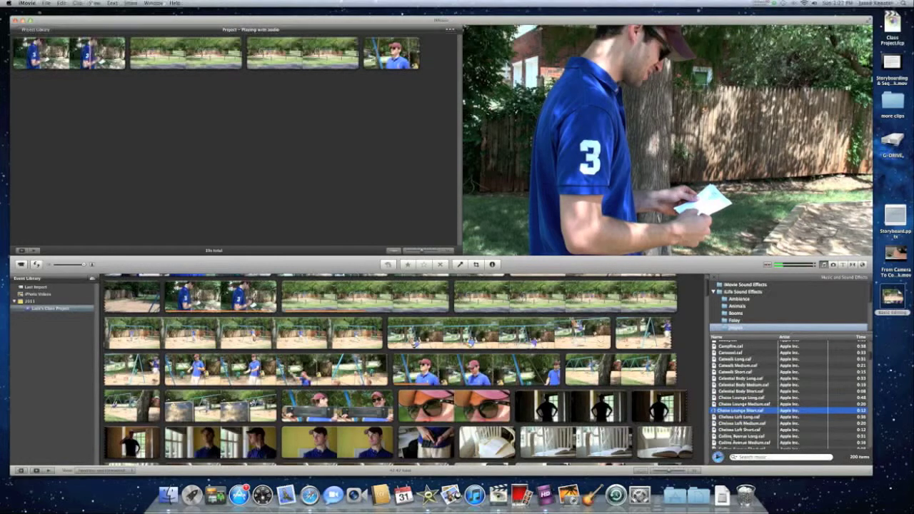
scroll(732, 386, up, 5)
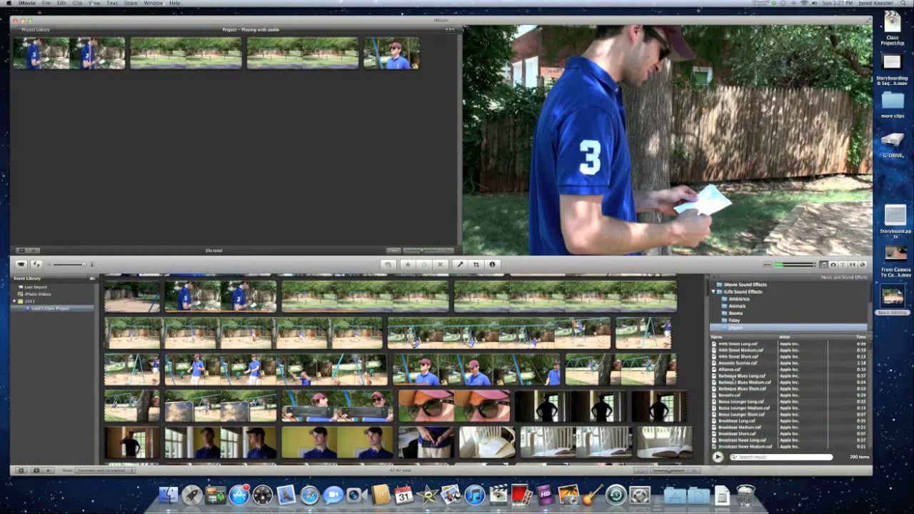
click(731, 362)
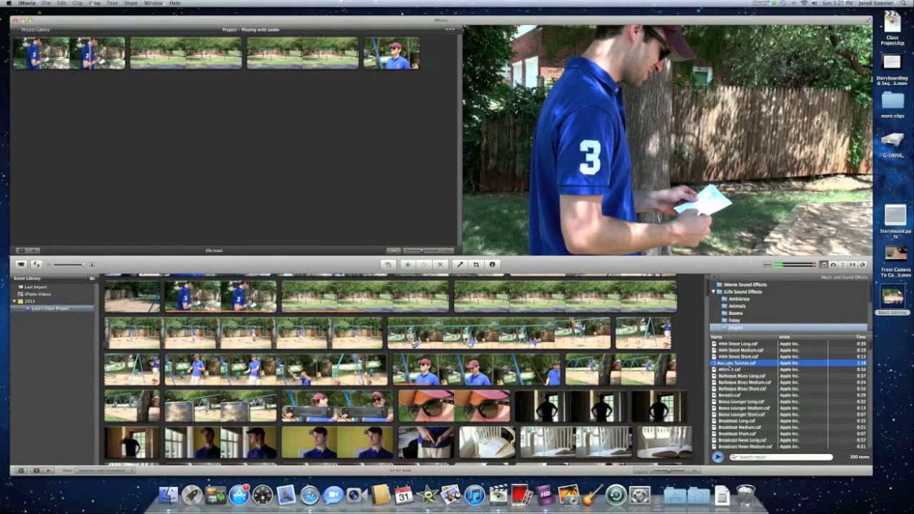
click(717, 457)
click(718, 457)
Drop Acoustic Sunrise onto the project background so it spans all four clips, then play.
drag(614, 314, 217, 107)
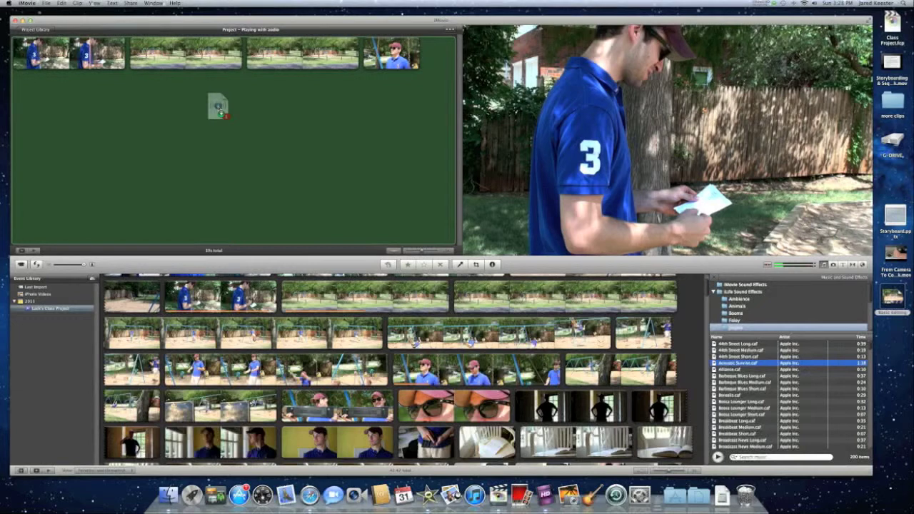
drag(217, 107, 364, 133)
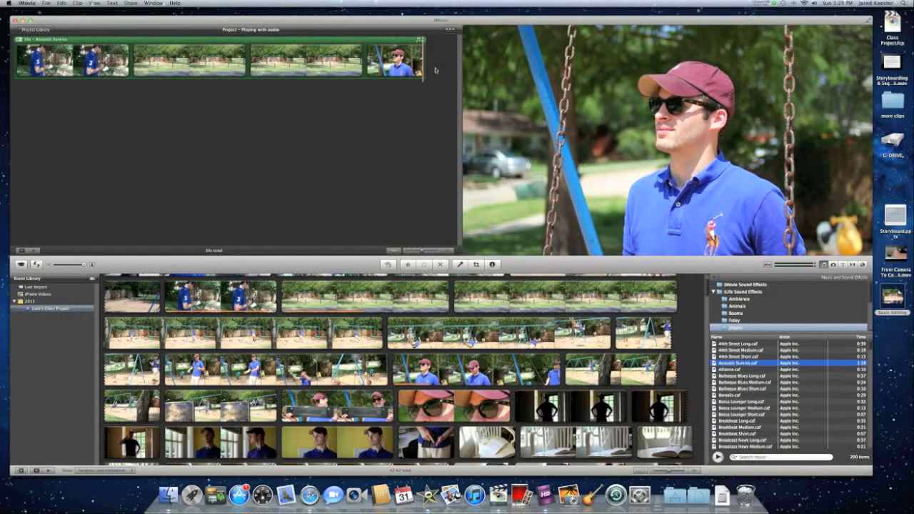
key(space)
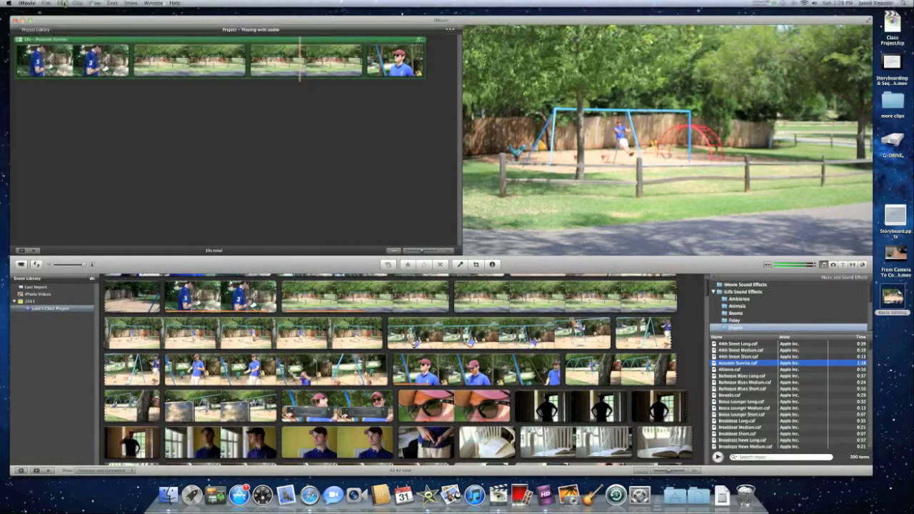
Undo the added music, attach Acoustic Sunrise beneath the second clip, and play it back.
click(62, 3)
click(78, 11)
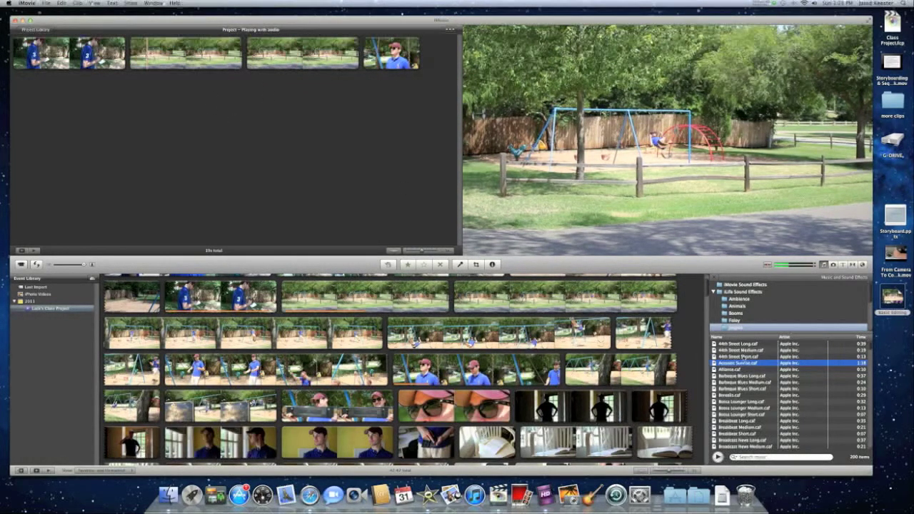
drag(739, 363, 148, 44)
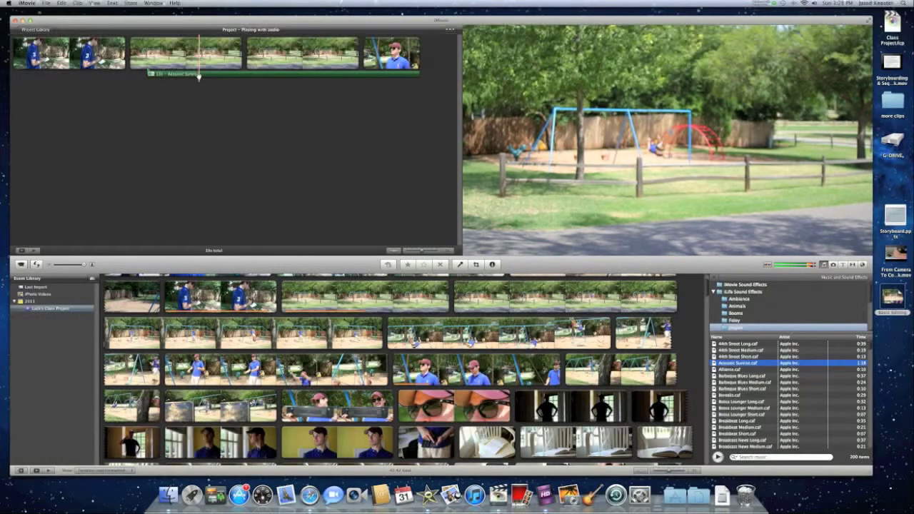
key(space)
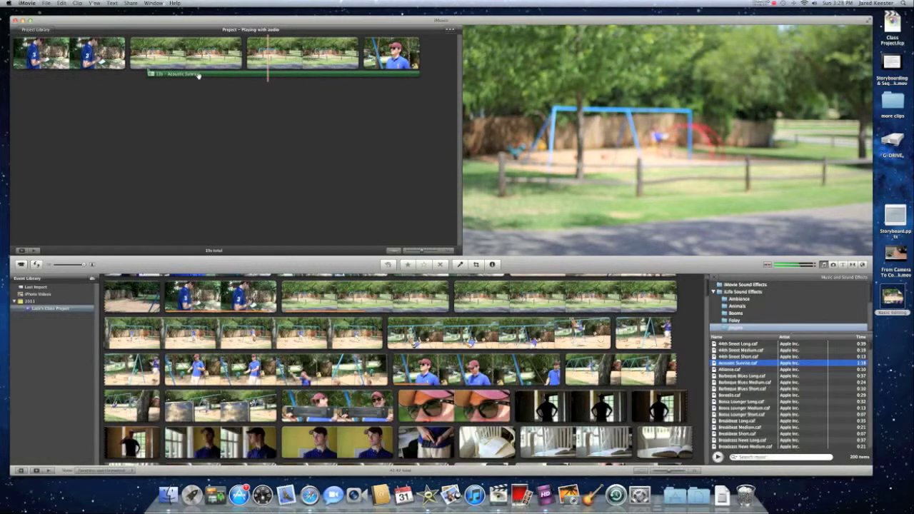
click(198, 76)
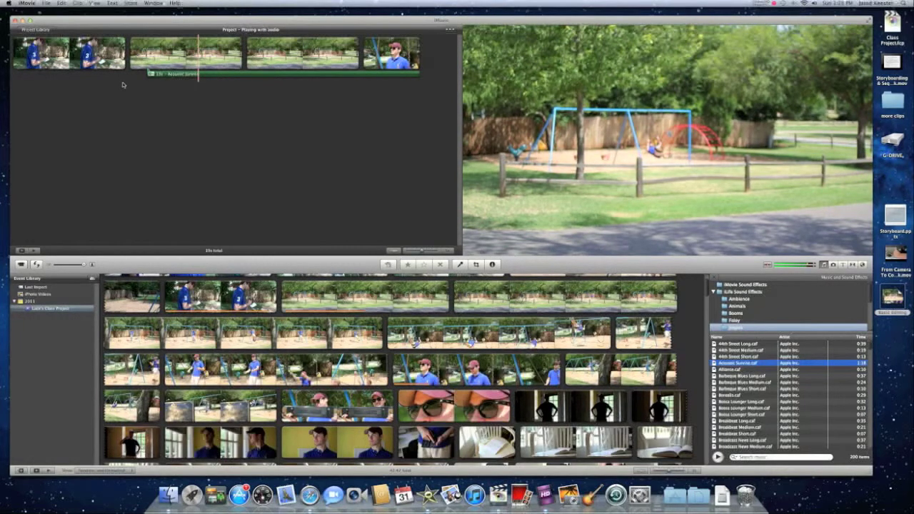
Set the playhead earlier in the second clip and play the project from there.
click(167, 75)
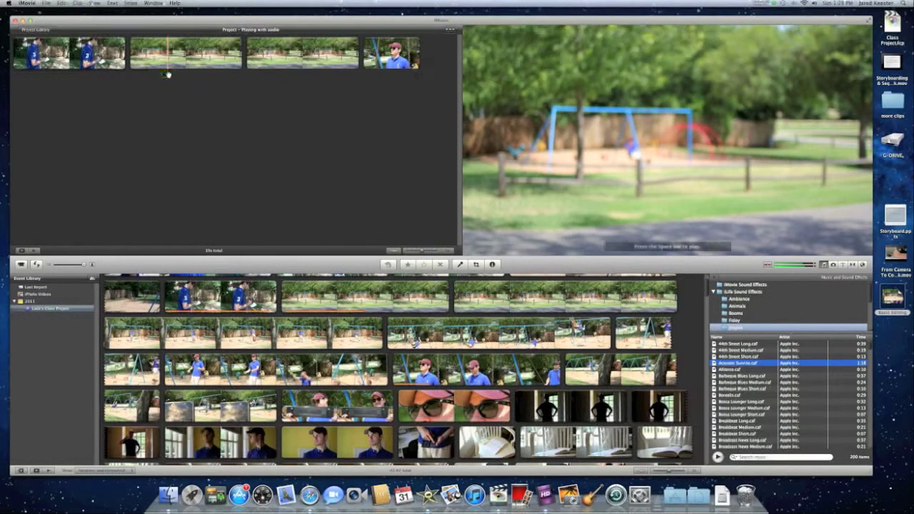
key(space)
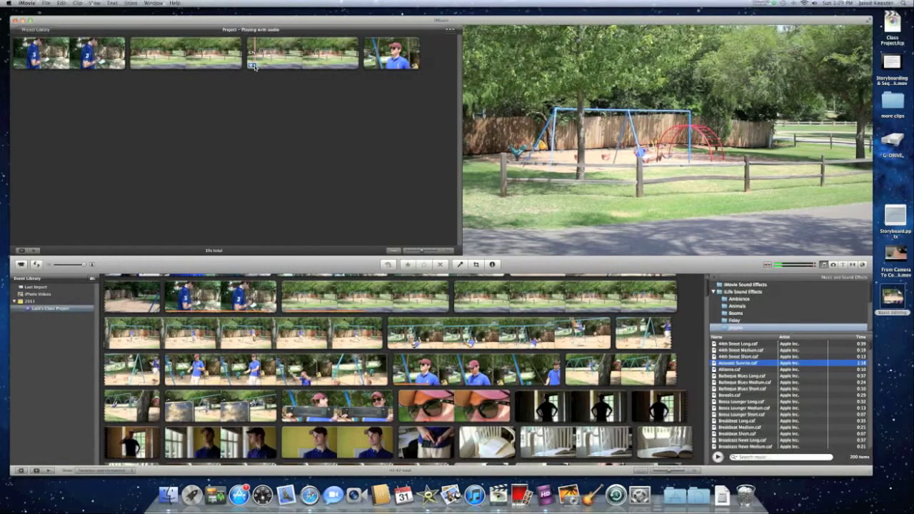
Turn on Reduce background noise at 30% in the third clip's Audio Adjustments.
click(253, 65)
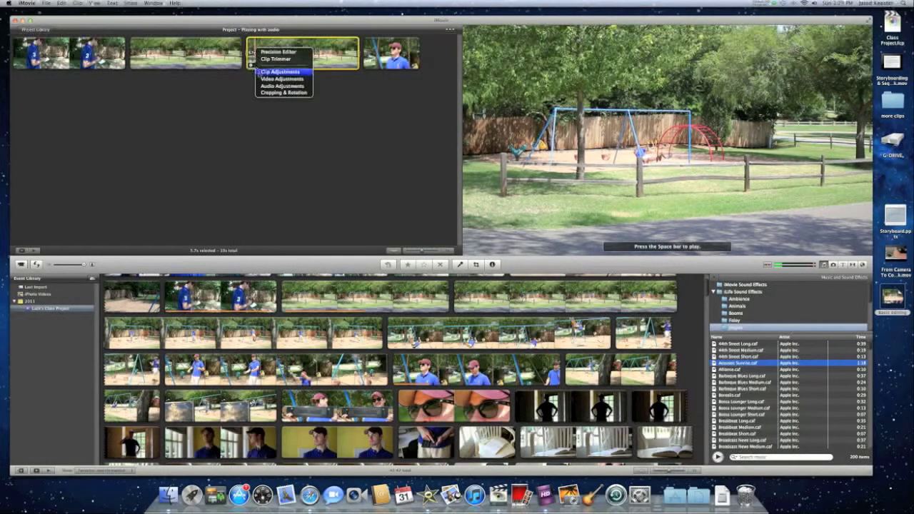
click(265, 87)
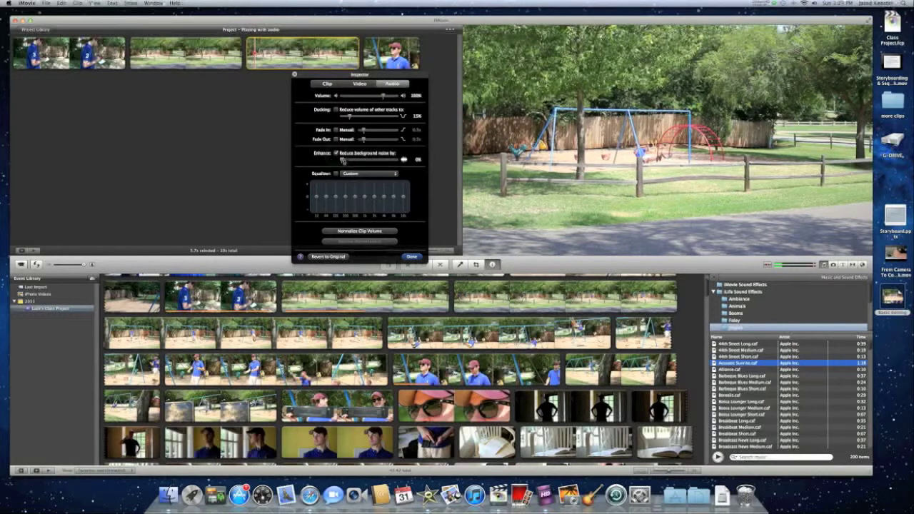
drag(341, 160, 371, 164)
click(411, 256)
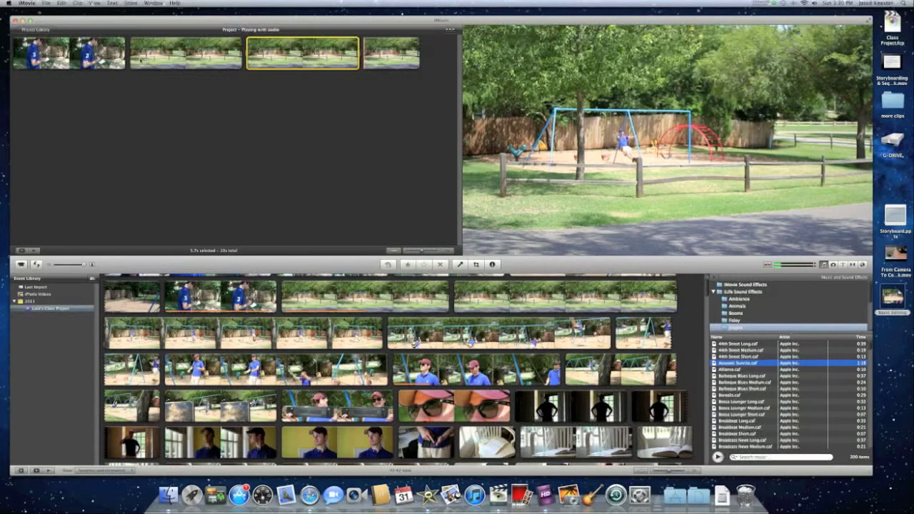
Record a 7.2-second voiceover starting at the first clip, then exit voiceover mode.
click(118, 109)
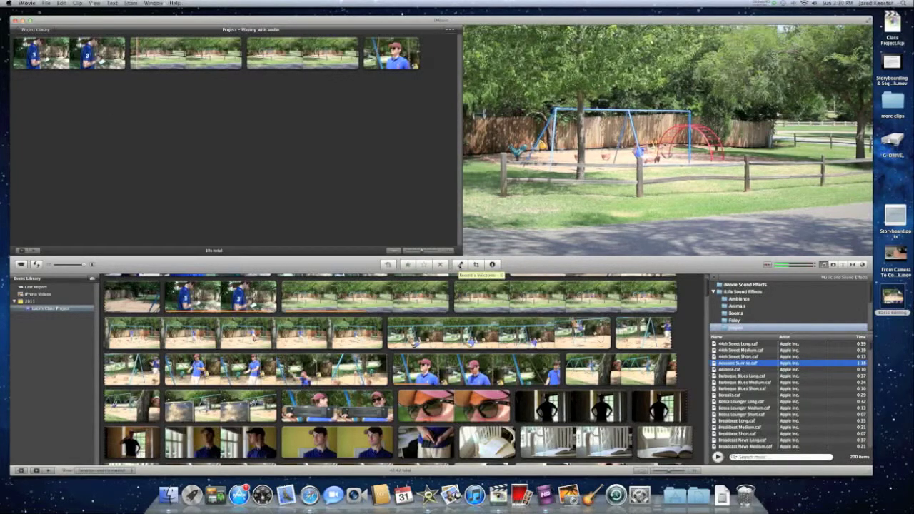
click(458, 265)
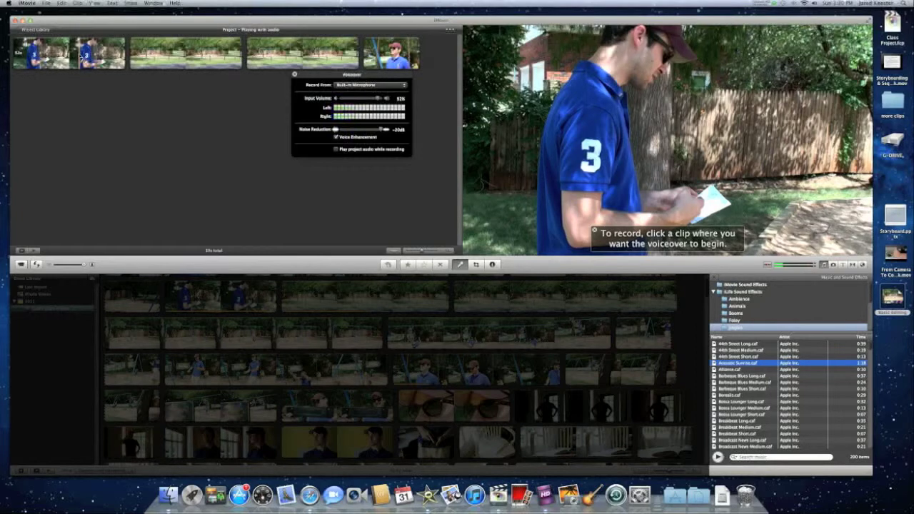
click(83, 54)
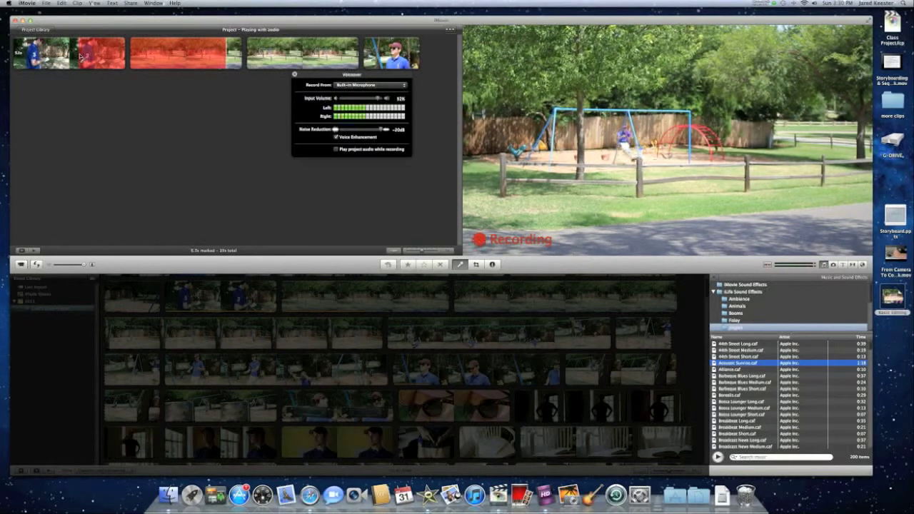
key(space)
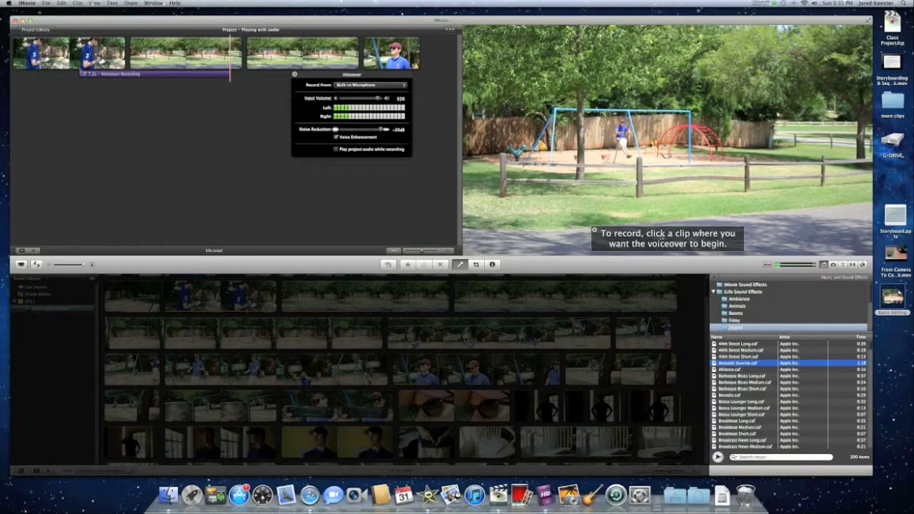
click(594, 230)
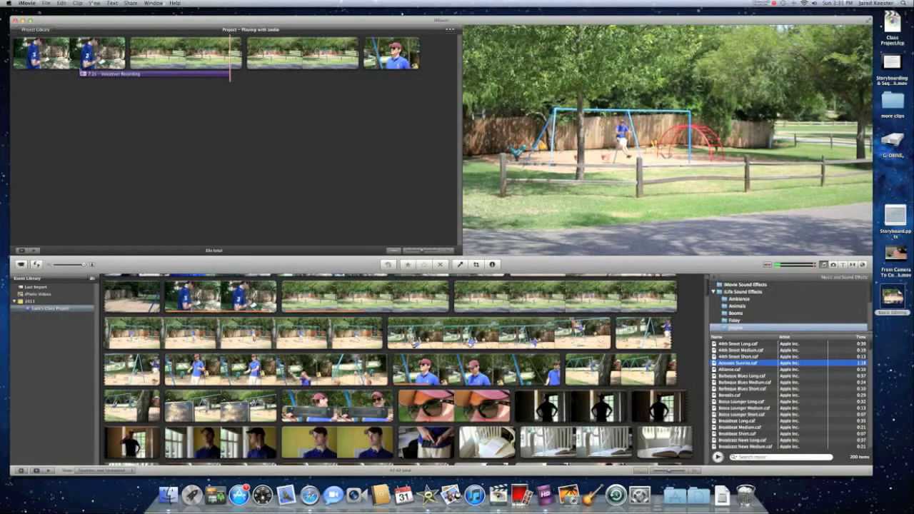
Show audio waveforms for the project clips and play back the voiceover over the first clip.
click(78, 53)
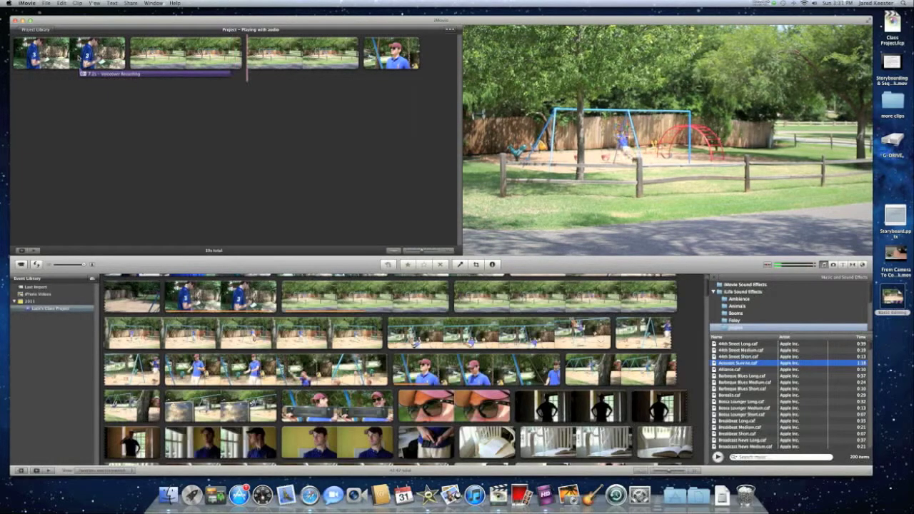
click(82, 57)
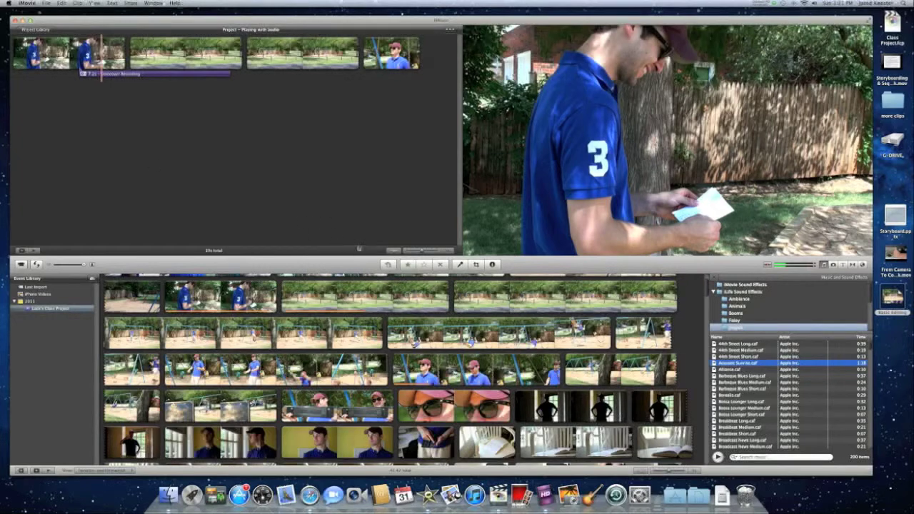
click(394, 251)
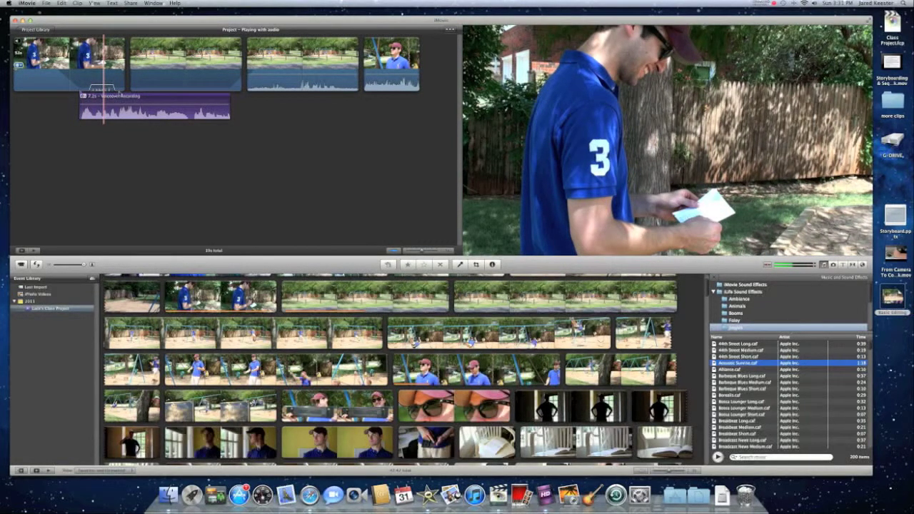
click(102, 80)
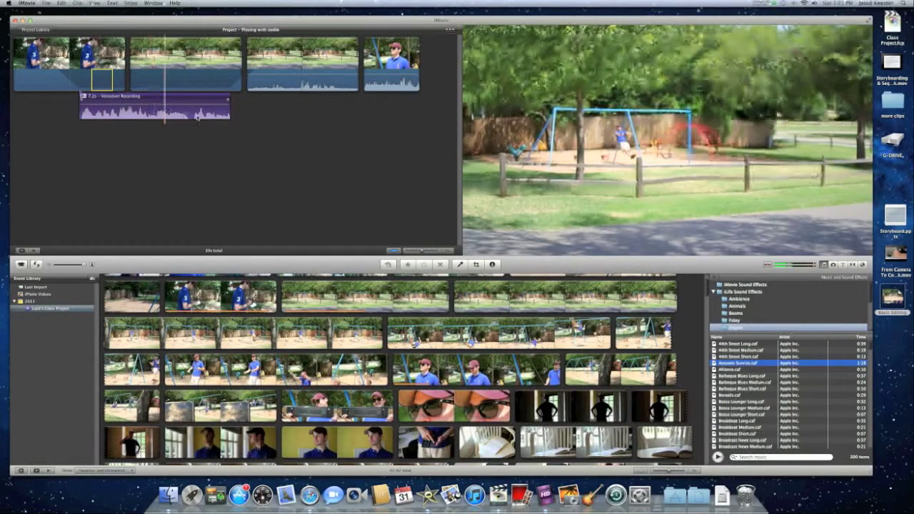
key(space)
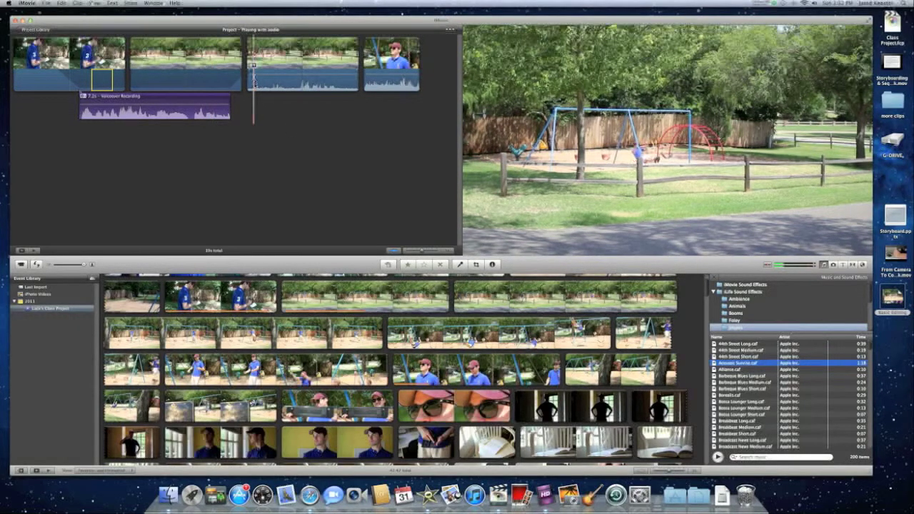
Open Audio Adjustments for the third clip from its action gear menu.
click(255, 42)
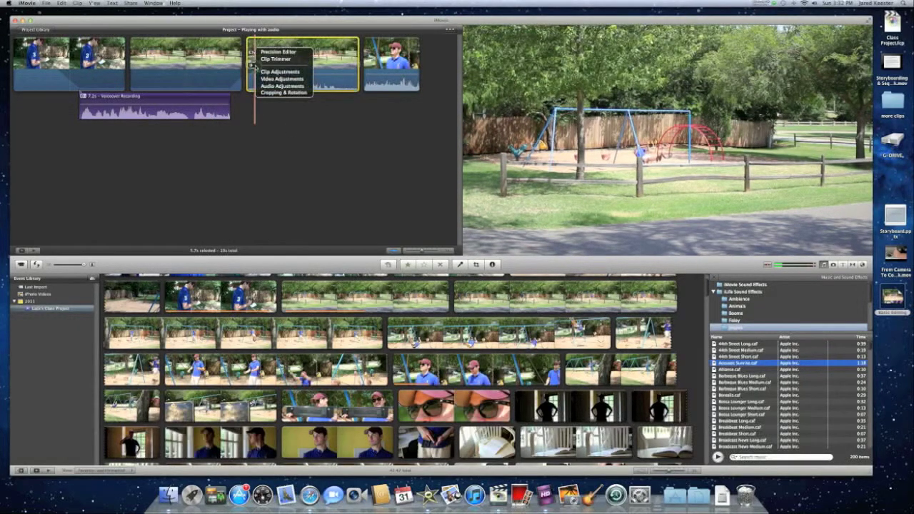
click(274, 86)
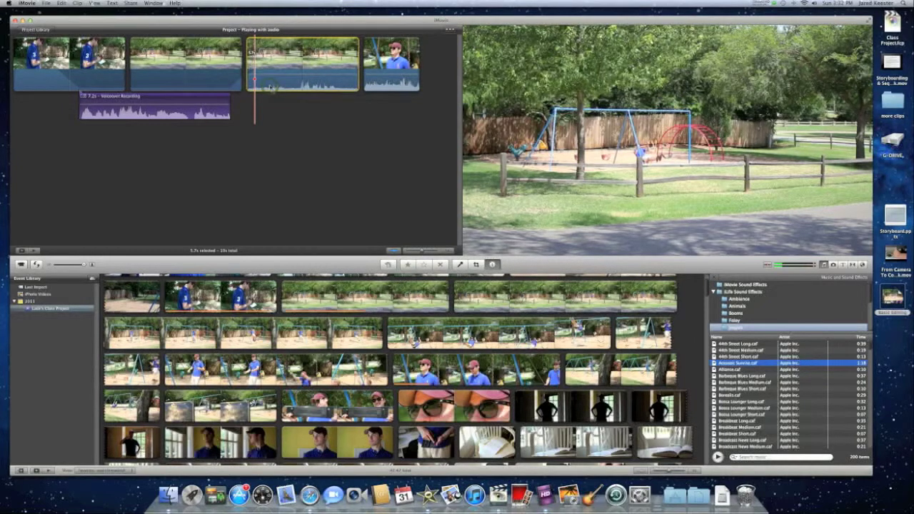